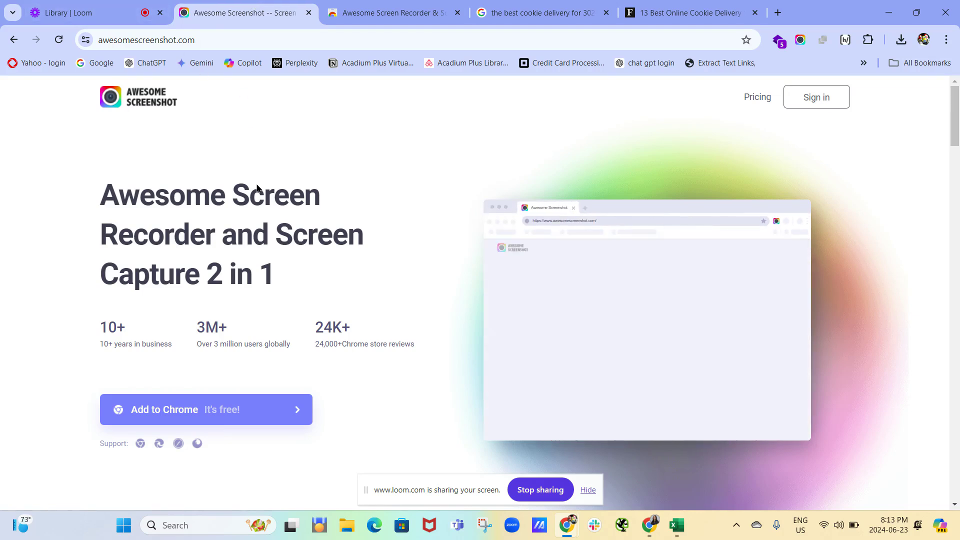
Step: View the Awesome Screen Recorder & Screenshot listing in the Chrome Web Store
click(365, 6)
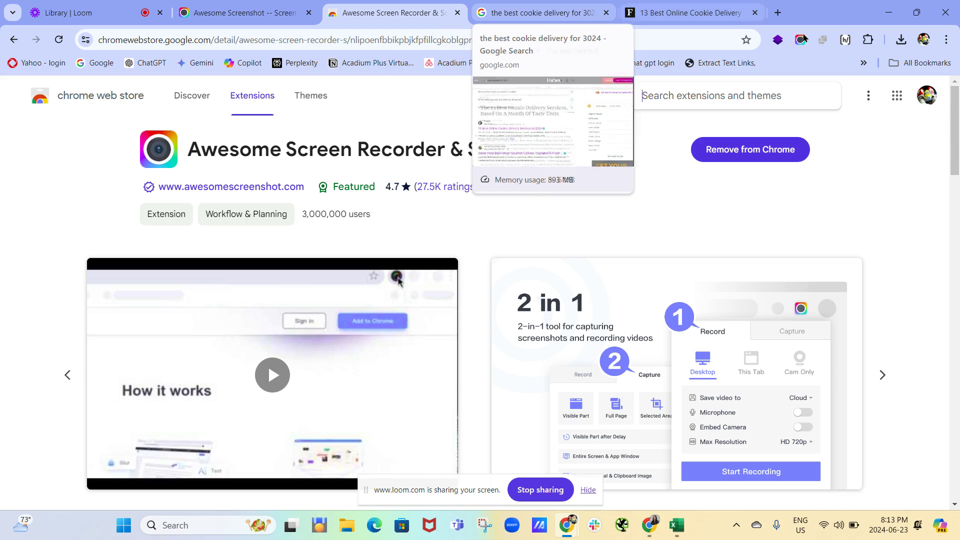
Step: Go to the Forbes '13 Best Online Cookie Delivery' article and bring up the Awesome Screenshot capture menu
click(539, 15)
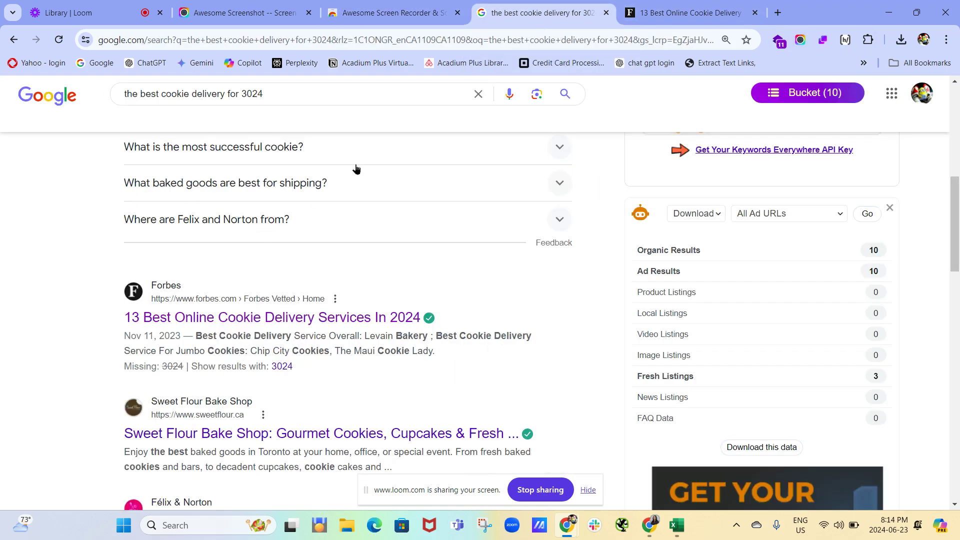
click(659, 13)
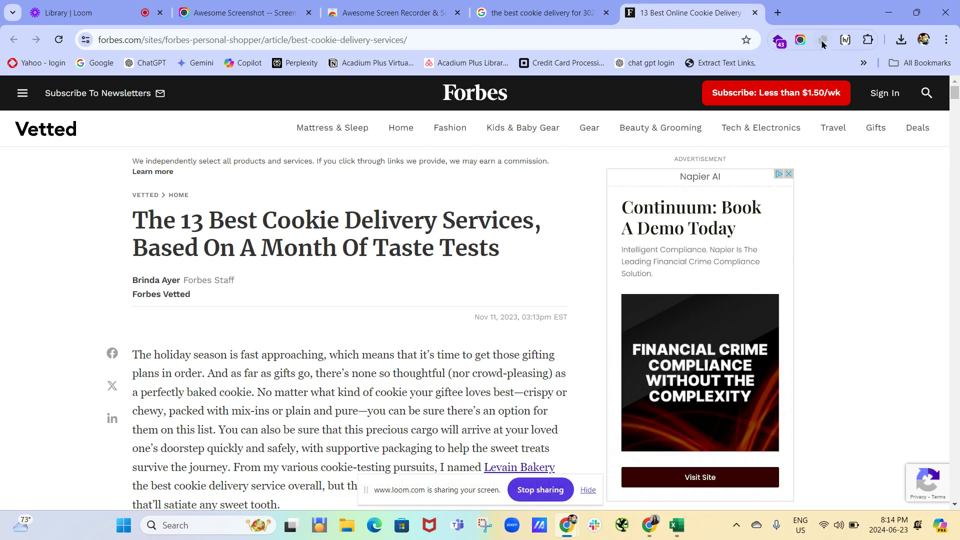
click(801, 40)
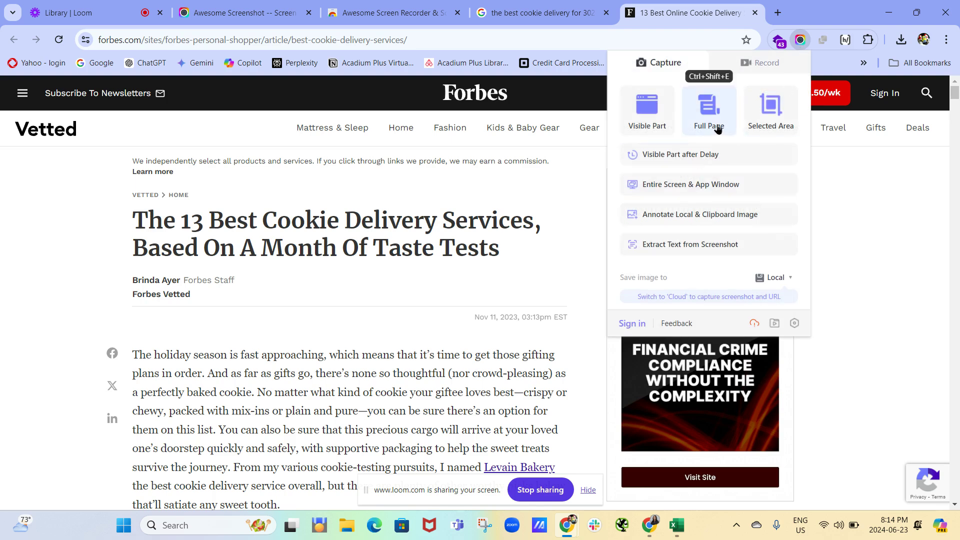
click(802, 40)
click(801, 41)
click(760, 64)
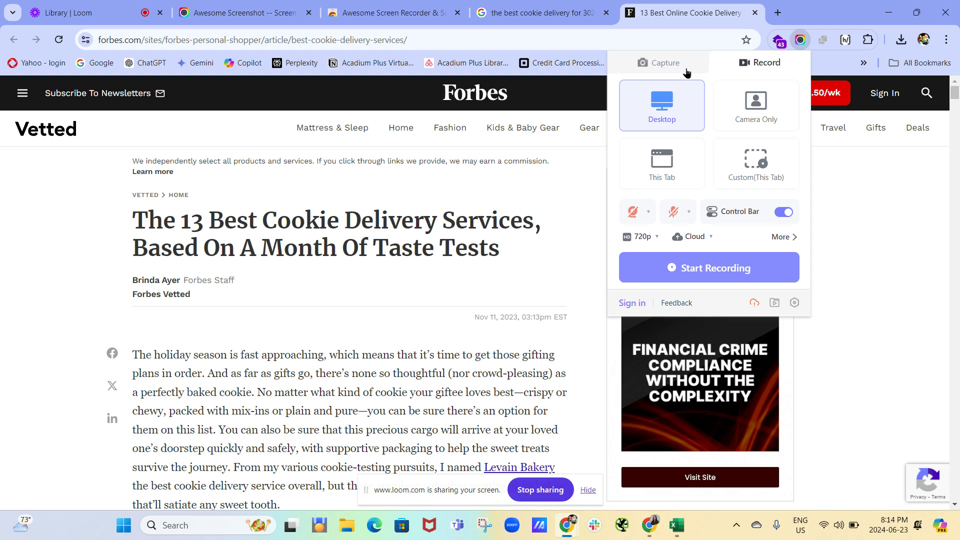
click(660, 67)
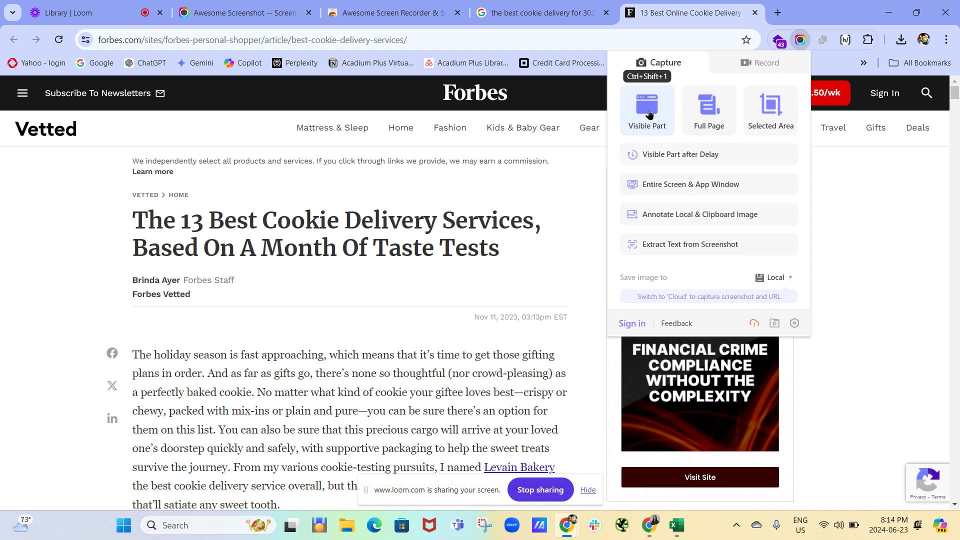
click(773, 106)
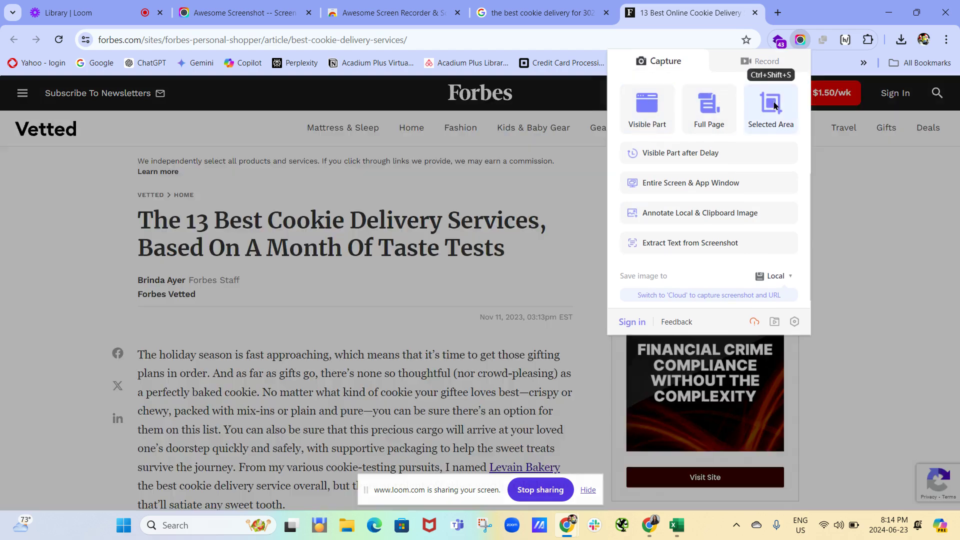
drag(105, 164, 580, 445)
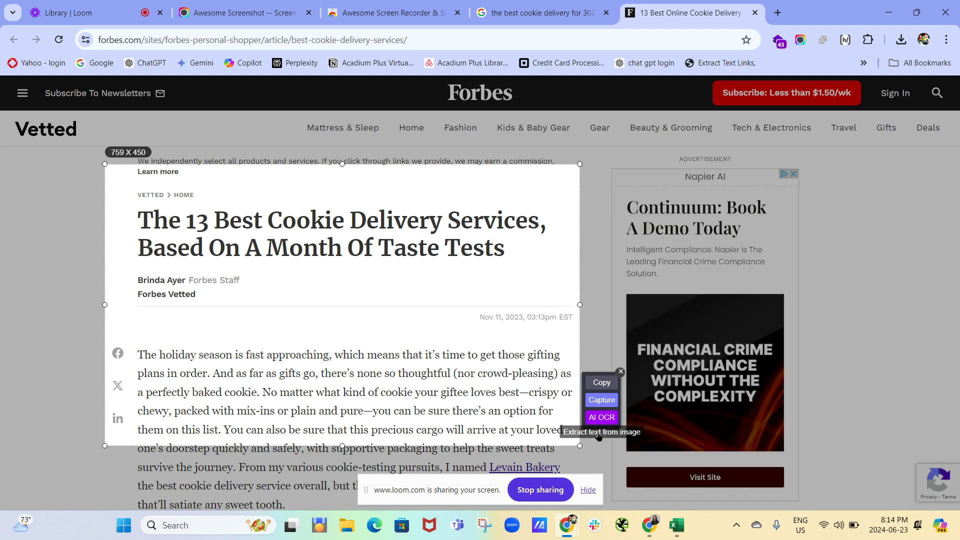
click(622, 374)
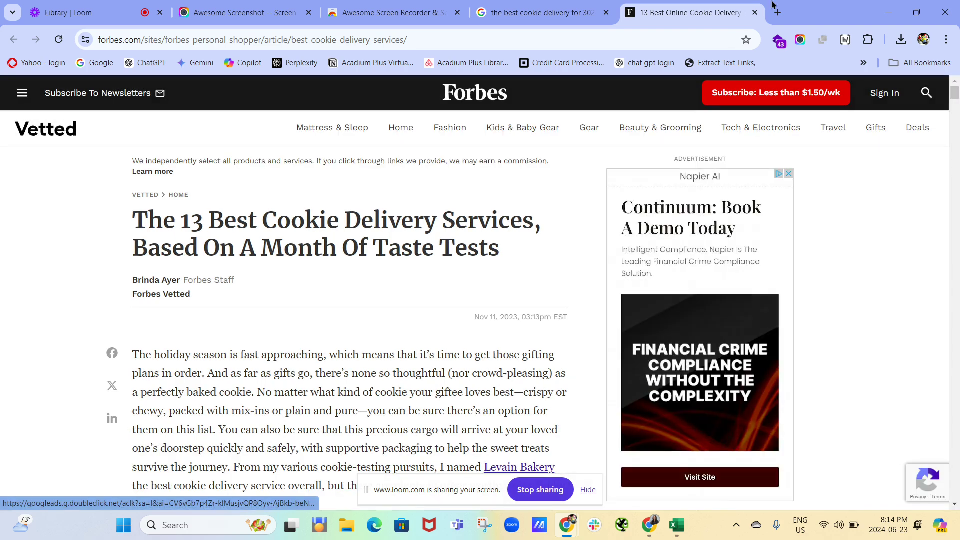
click(801, 41)
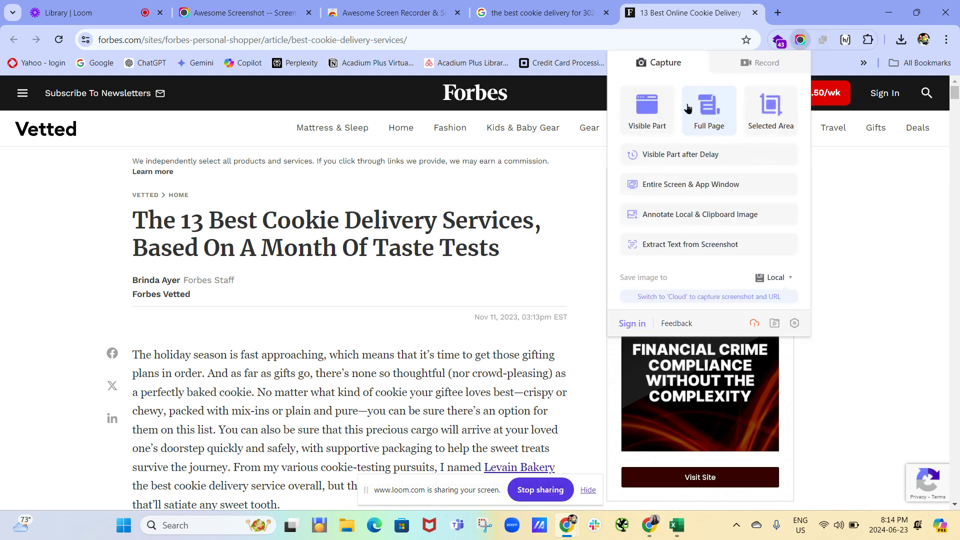
Step: Take a Full Page capture of the Forbes cookie delivery article
click(716, 123)
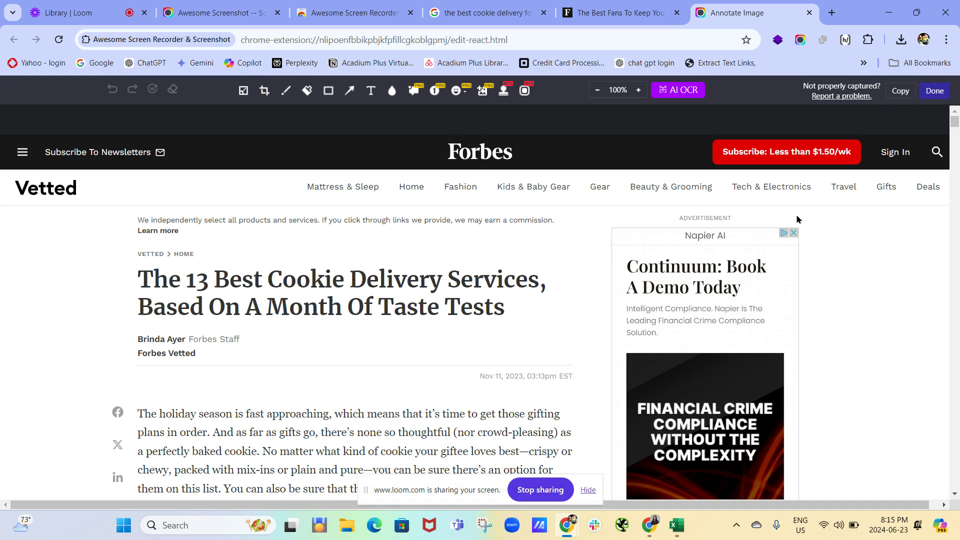
Step: Save the capture to Downloads as PDF '13 Best Online Cookie Delivery Services In 2024 Forbes Vetted', declining any overwrite
click(931, 92)
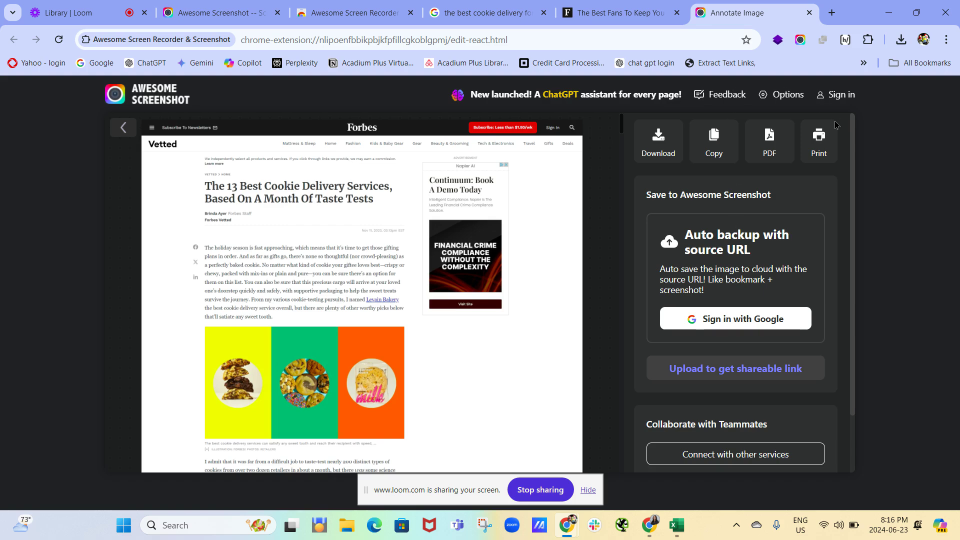
click(750, 146)
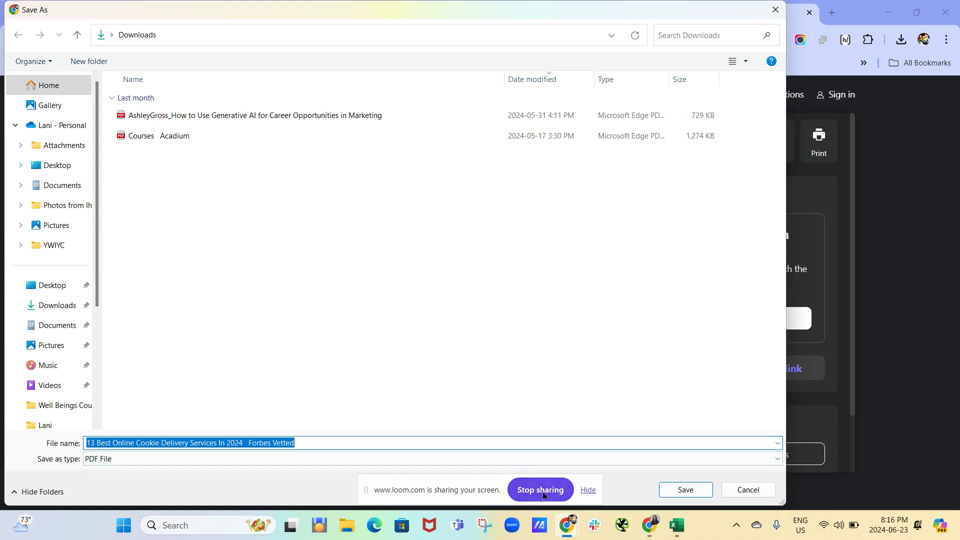
click(683, 489)
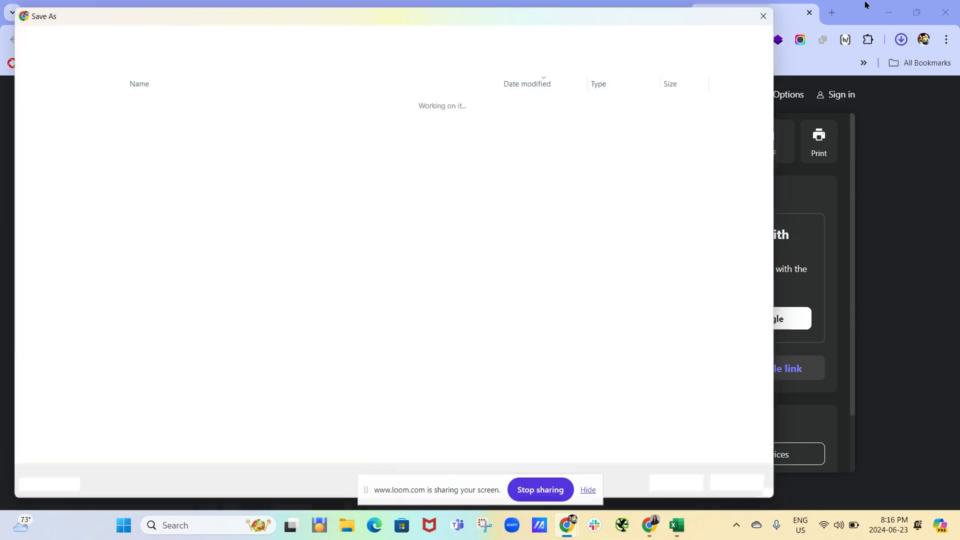
click(209, 118)
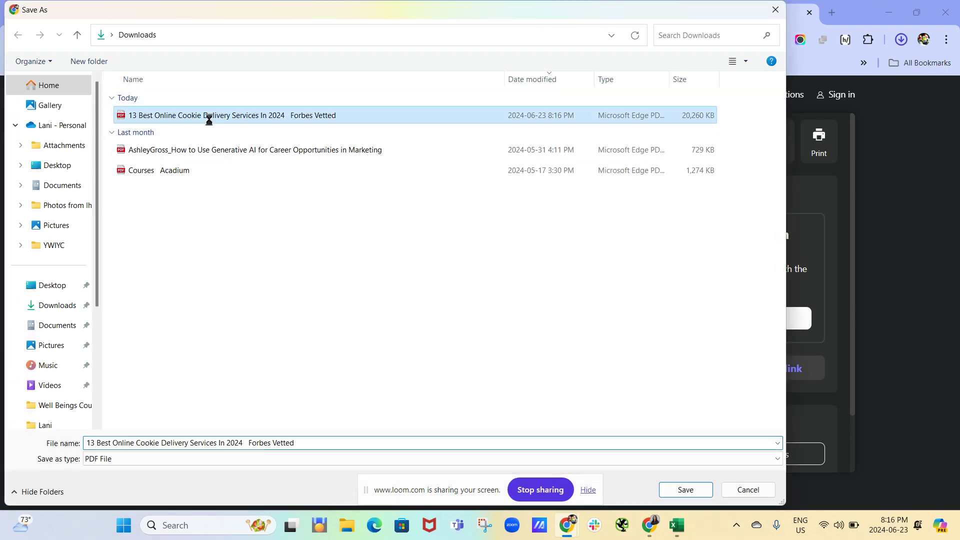
click(208, 118)
click(603, 261)
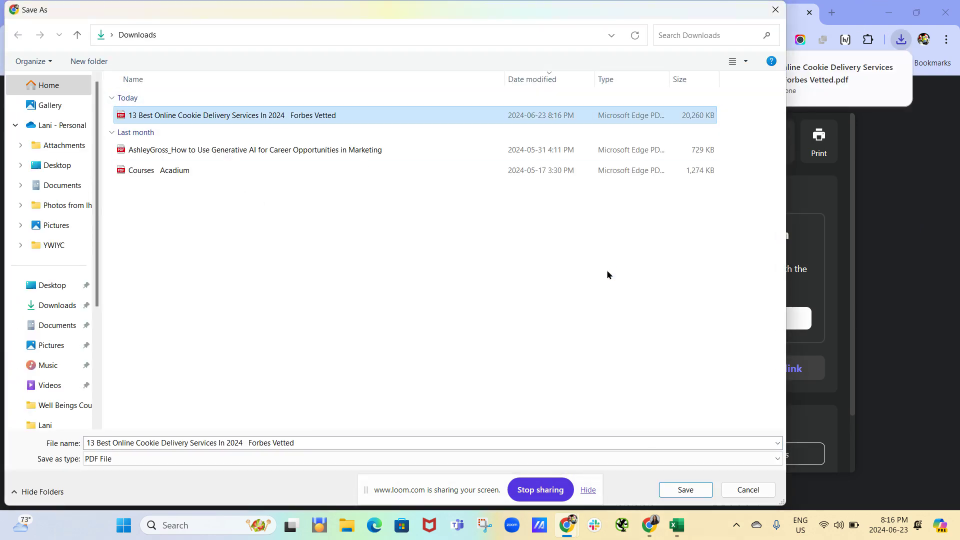
click(748, 489)
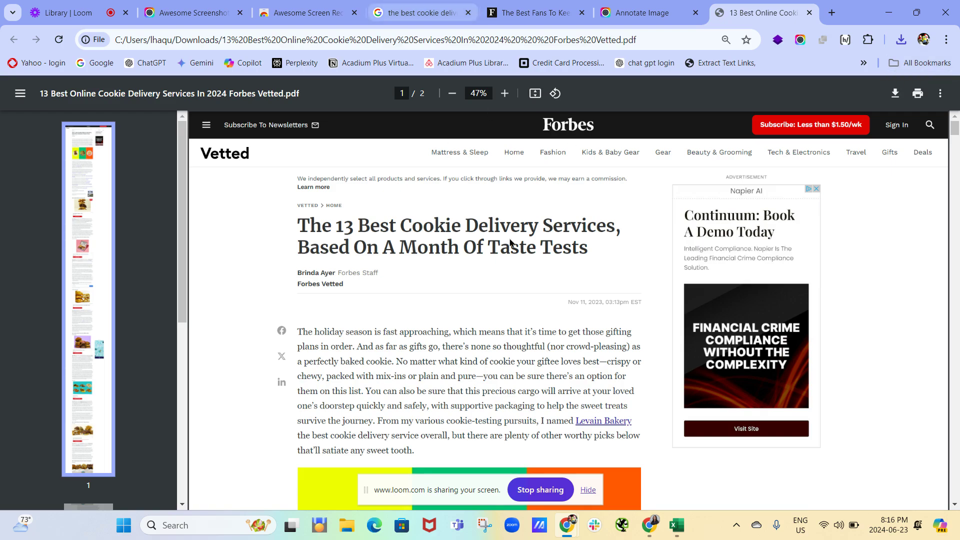
Step: Scroll through the saved article PDF to the end of page 2
scroll(525, 295, down, 15)
scroll(526, 292, down, 20)
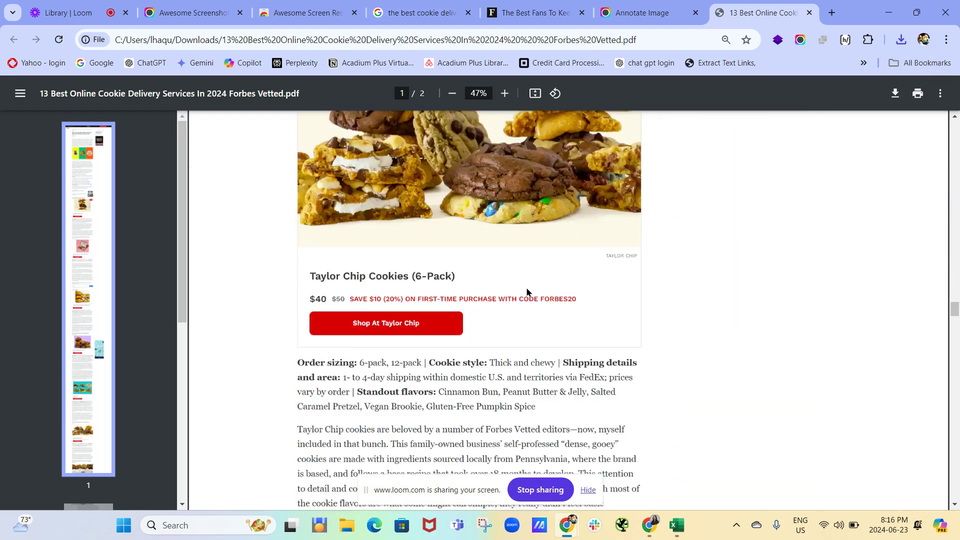
scroll(532, 285, down, 20)
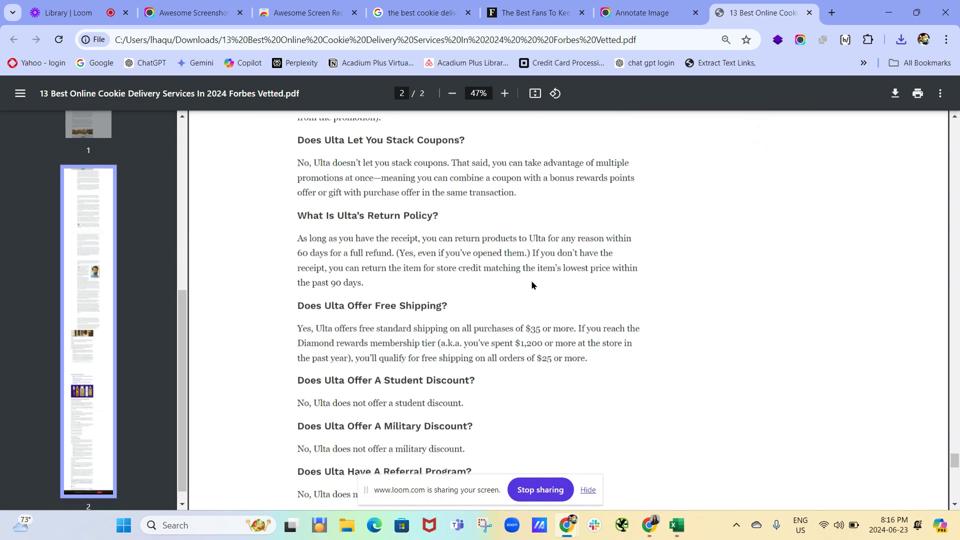
Step: Save the full-page capture as a PNG image in Downloads
click(640, 9)
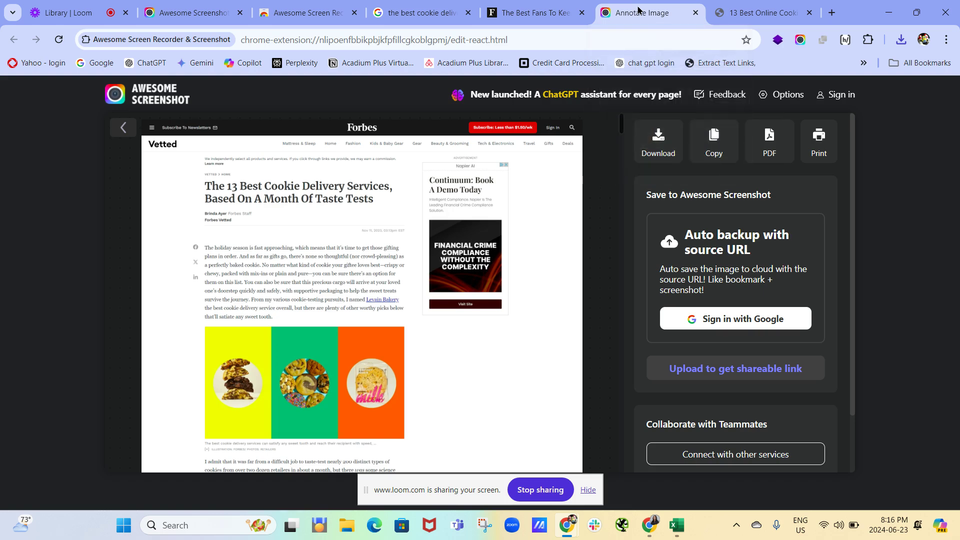
click(663, 149)
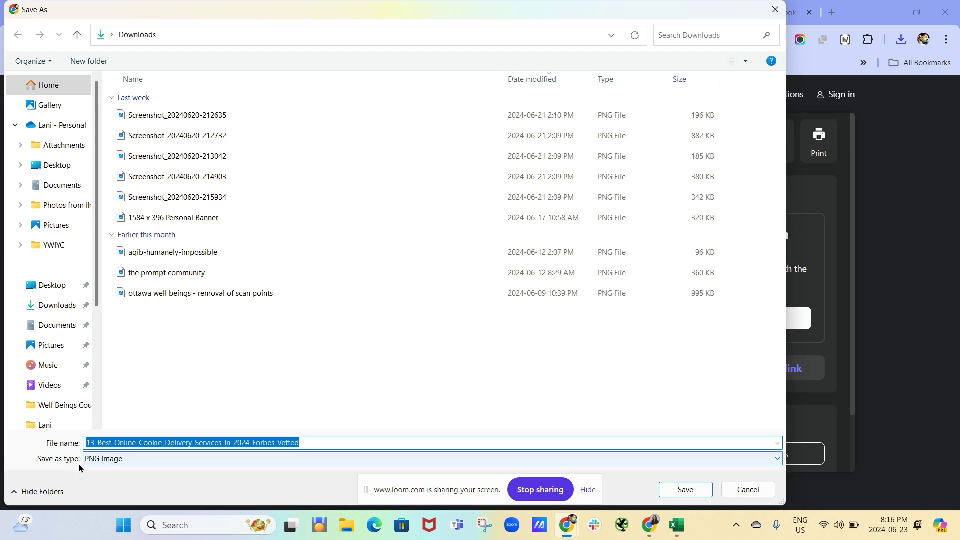
click(686, 490)
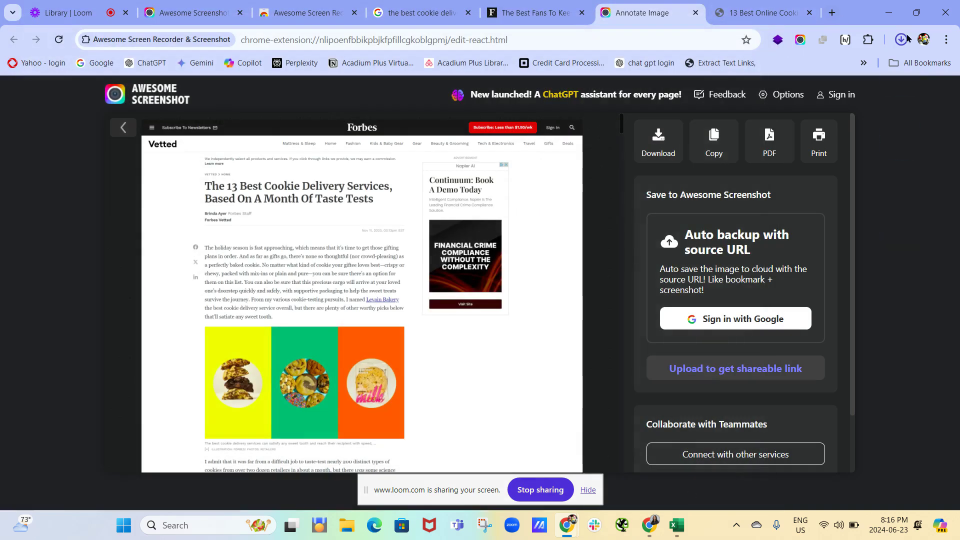
Step: Open the downloaded 12.7 MB PNG in Photos, maximize and zoom through it, then close Photos
click(901, 40)
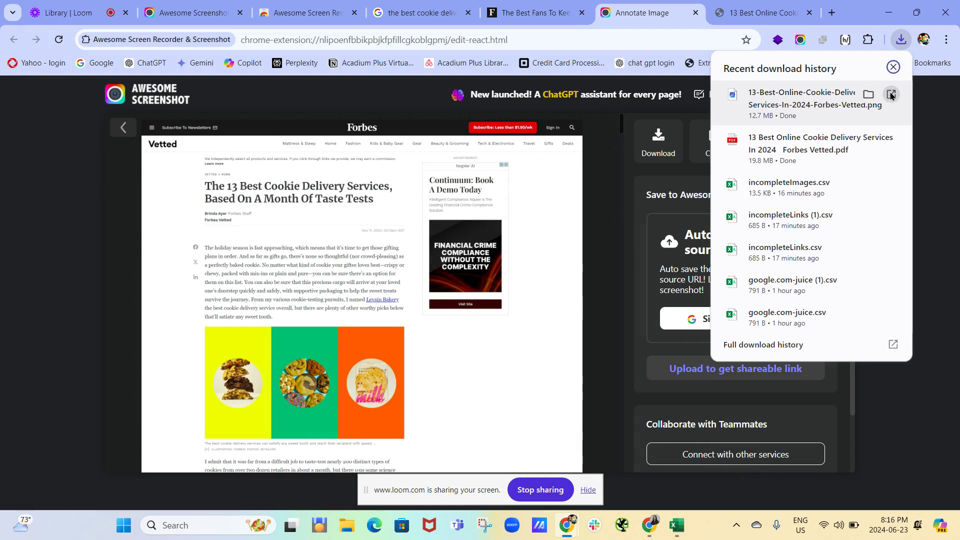
click(891, 93)
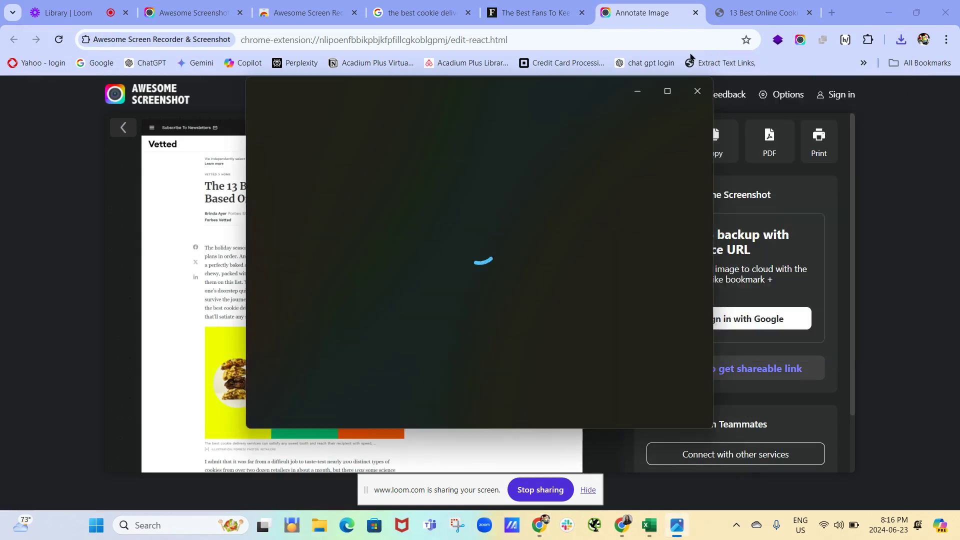
mouse_move(667, 93)
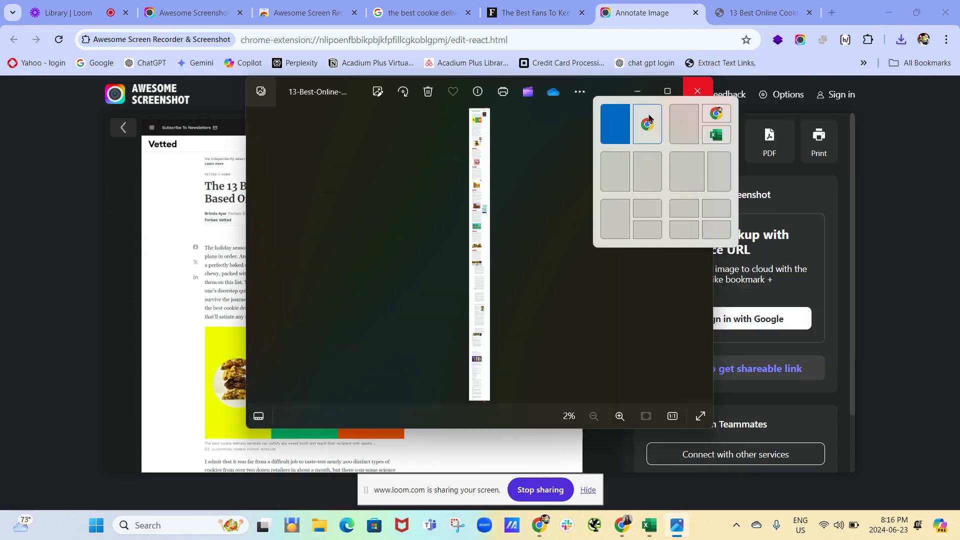
click(668, 91)
scroll(474, 196, up, 4)
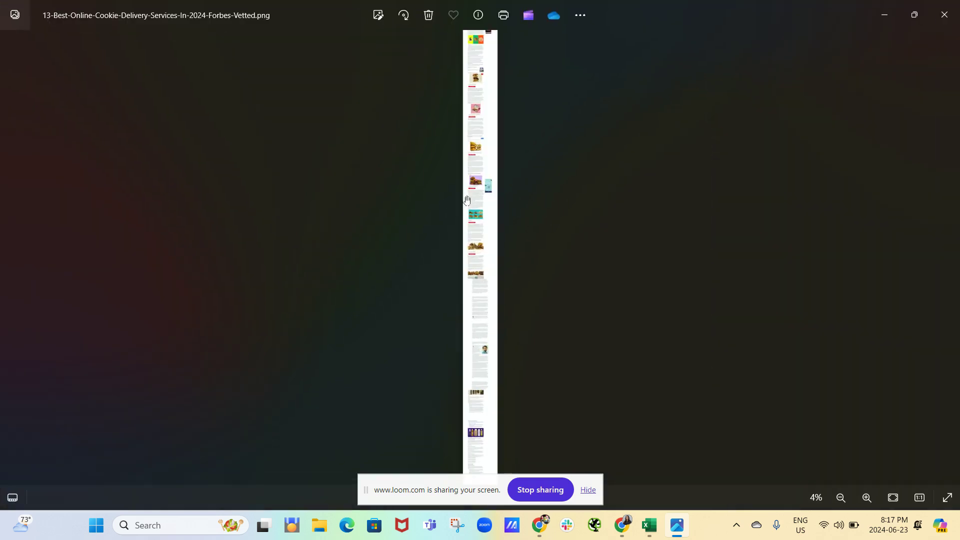
scroll(595, 172, up, 3)
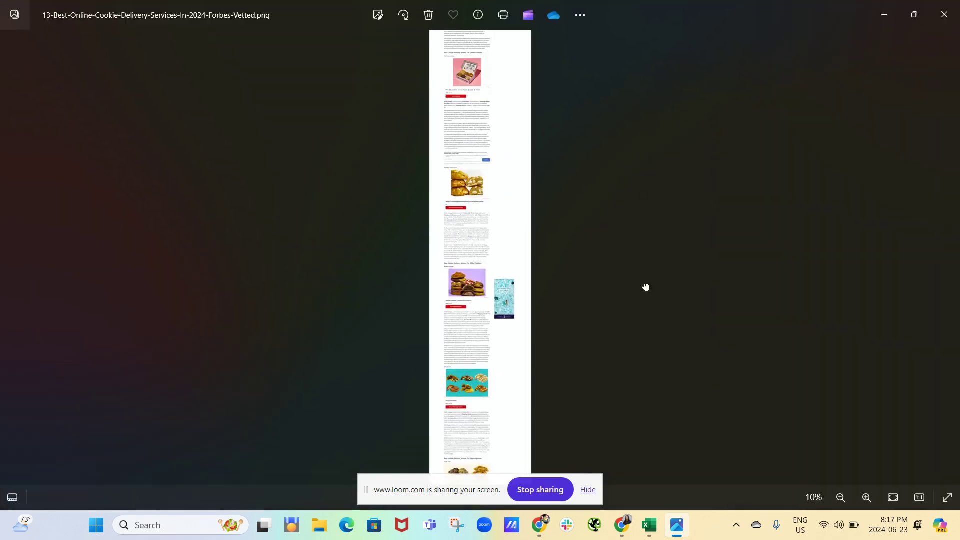
scroll(508, 235, down, 3)
click(944, 15)
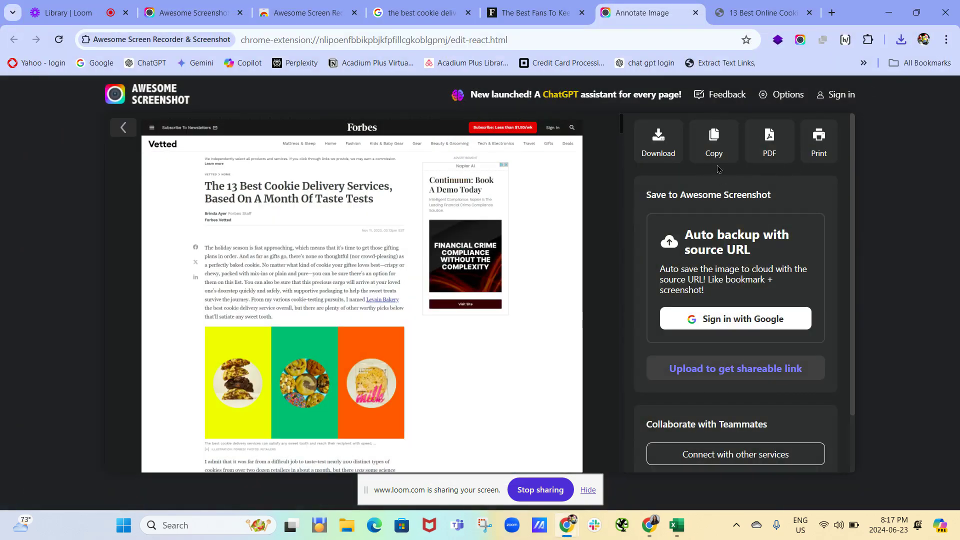
Step: Copy the full-page capture to the clipboard and create a blank Word document, Document1
click(714, 151)
key(ctrl+c)
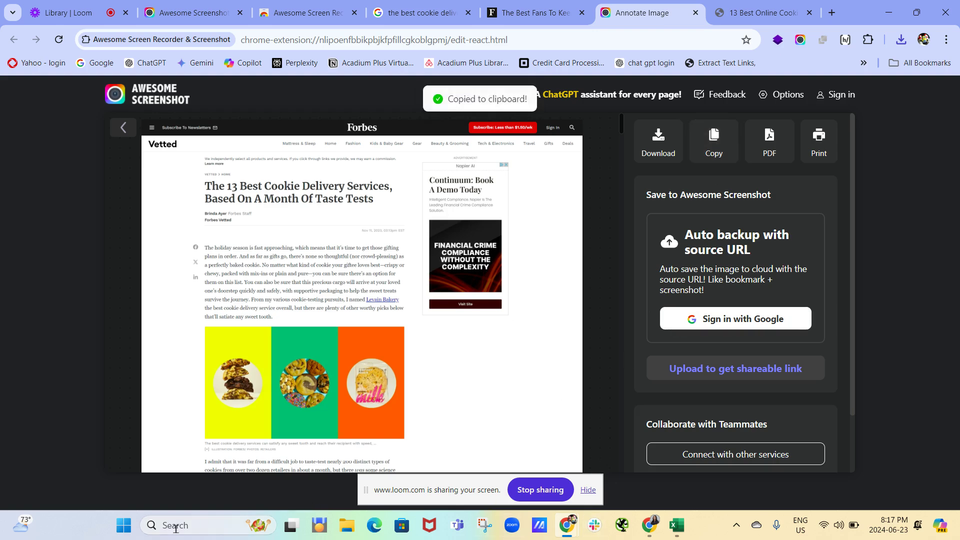
click(122, 529)
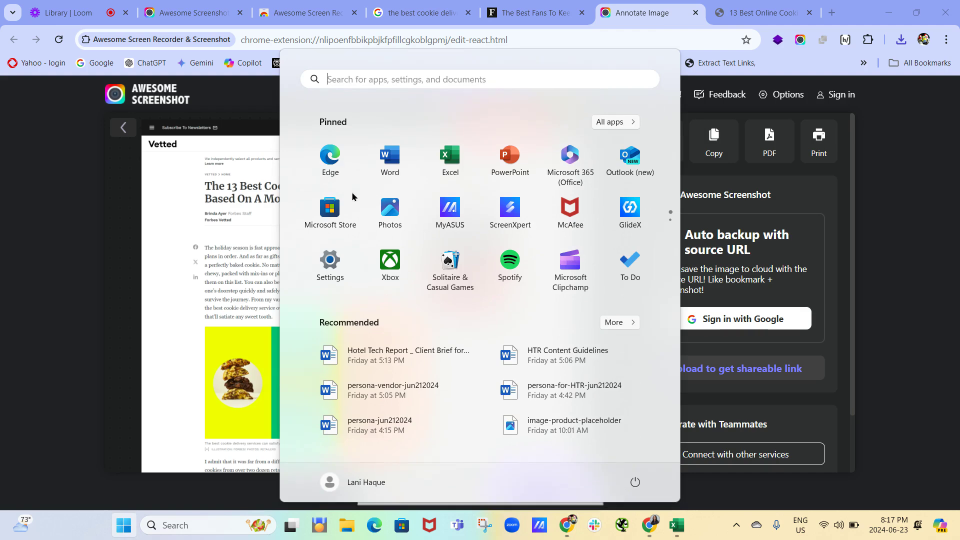
click(388, 157)
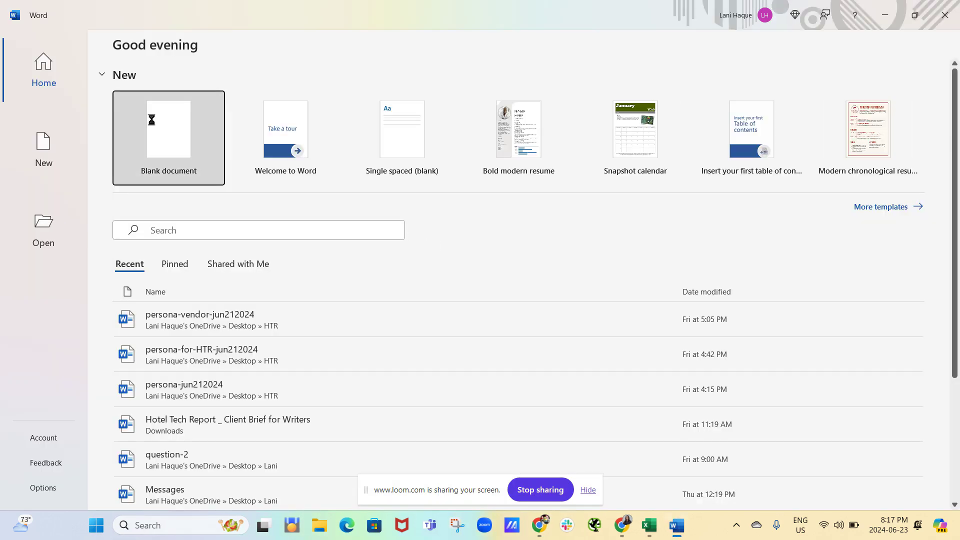
click(192, 145)
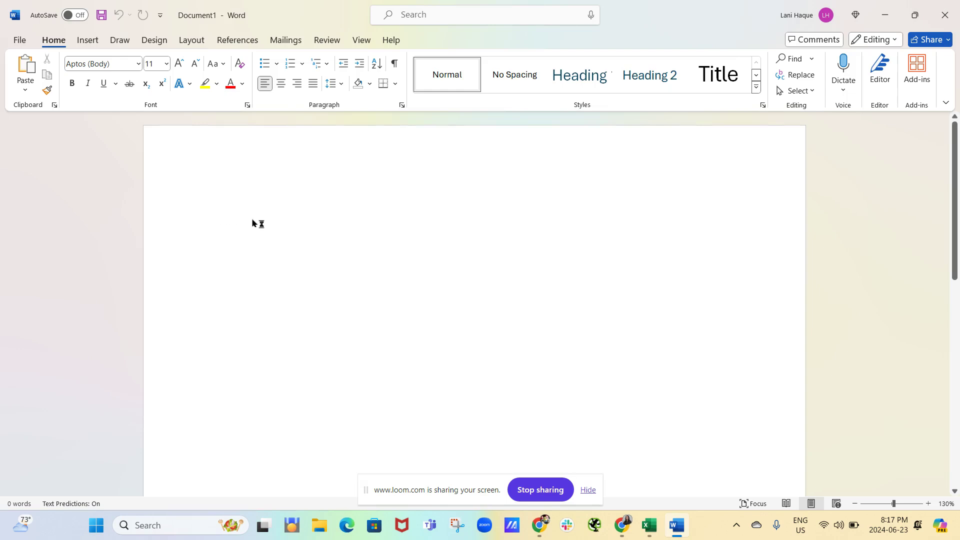
Step: Paste the article screenshot into Document1 and enlarge it toward the page width
key(ctrl+v)
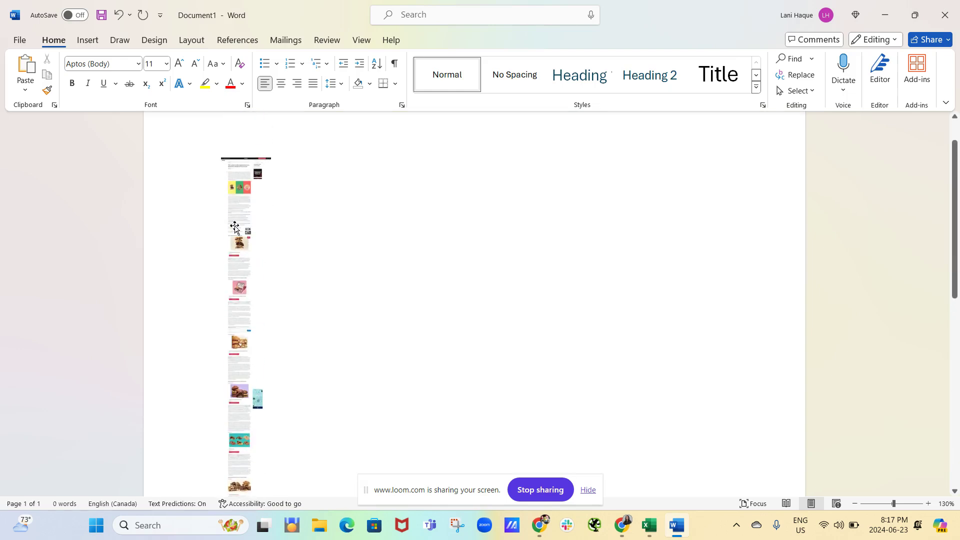
click(235, 228)
scroll(299, 258, down, 5)
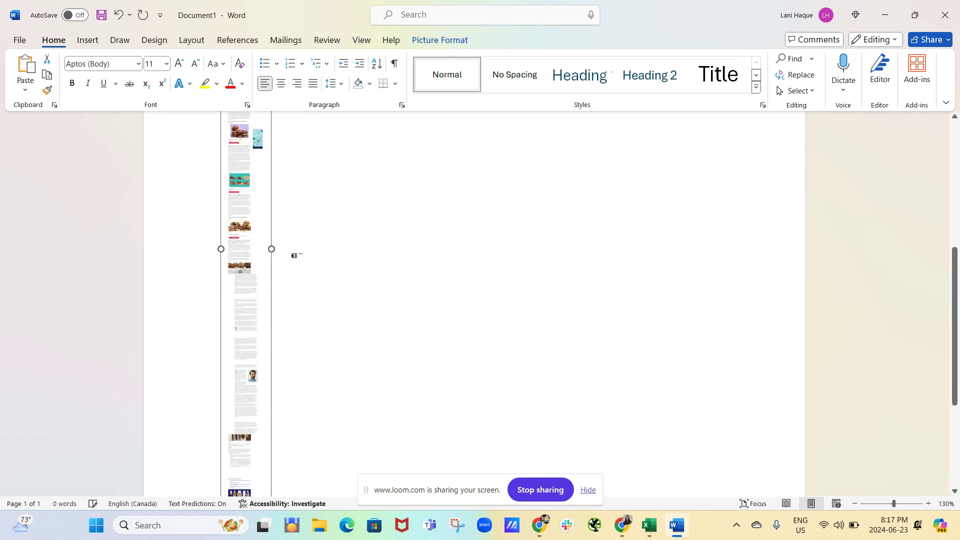
scroll(294, 256, down, 4)
drag(268, 401, 680, 530)
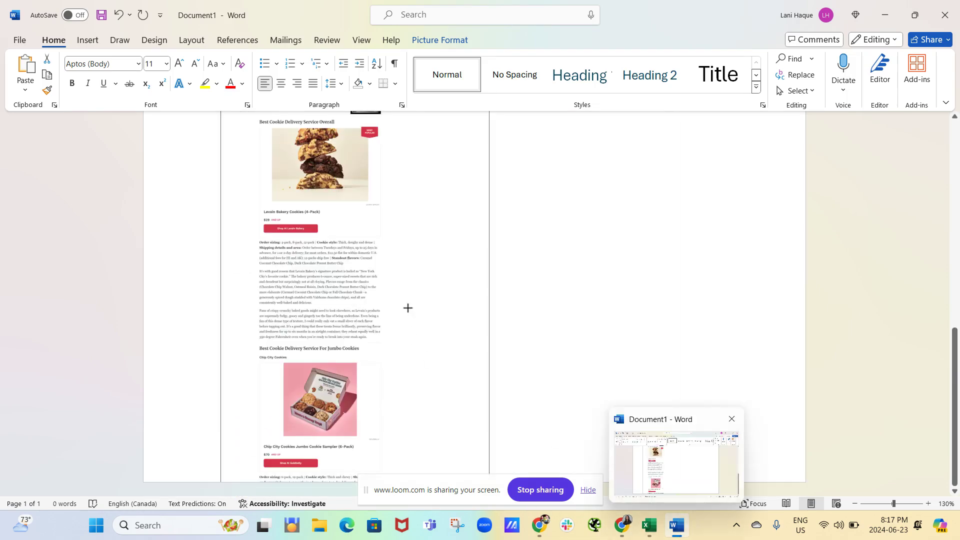
Step: Shrink the picture slightly so it fits the page, then minimize Word
scroll(408, 307, up, 10)
scroll(407, 302, down, 9)
scroll(407, 299, down, 3)
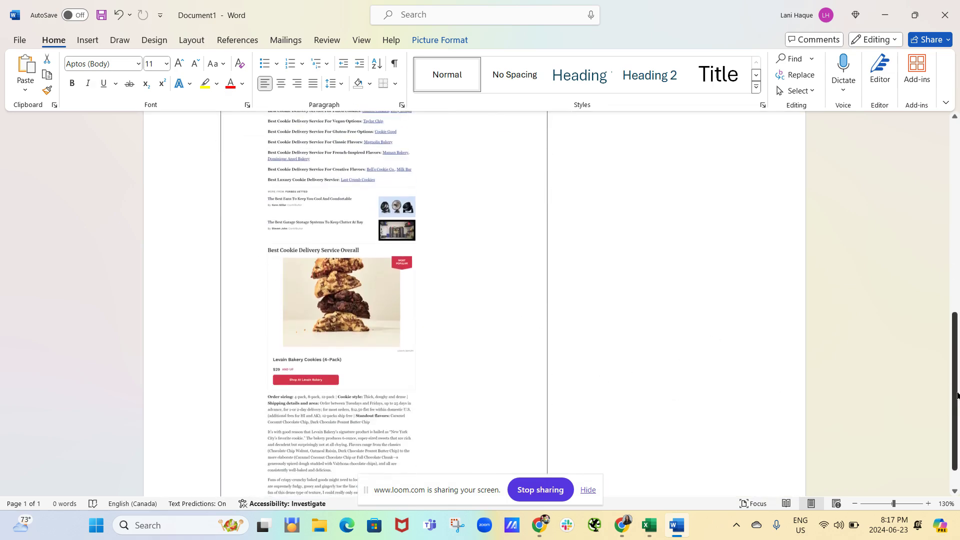
scroll(378, 367, up, 10)
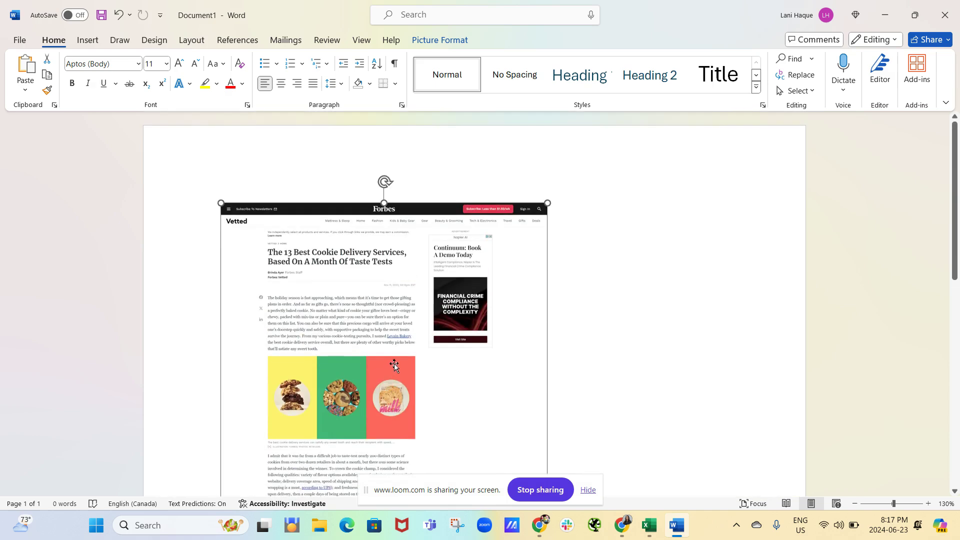
scroll(468, 284, down, 6)
scroll(469, 285, down, 4)
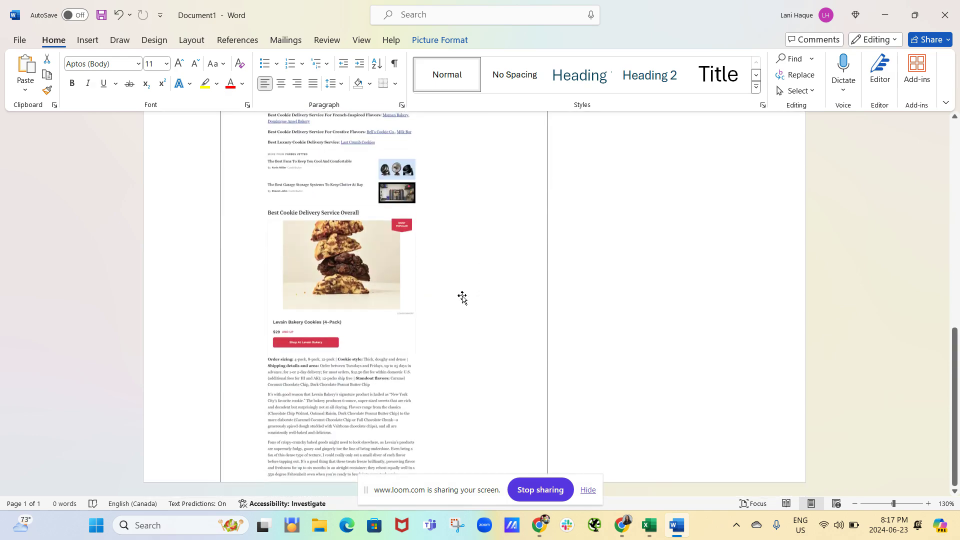
scroll(505, 325, up, 10)
scroll(511, 304, up, 1)
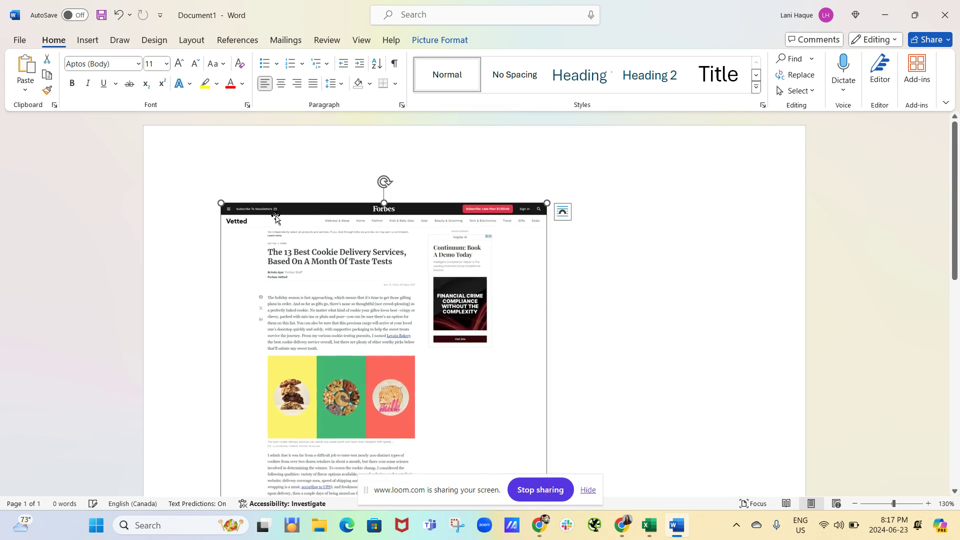
drag(536, 202, 522, 292)
scroll(547, 274, down, 8)
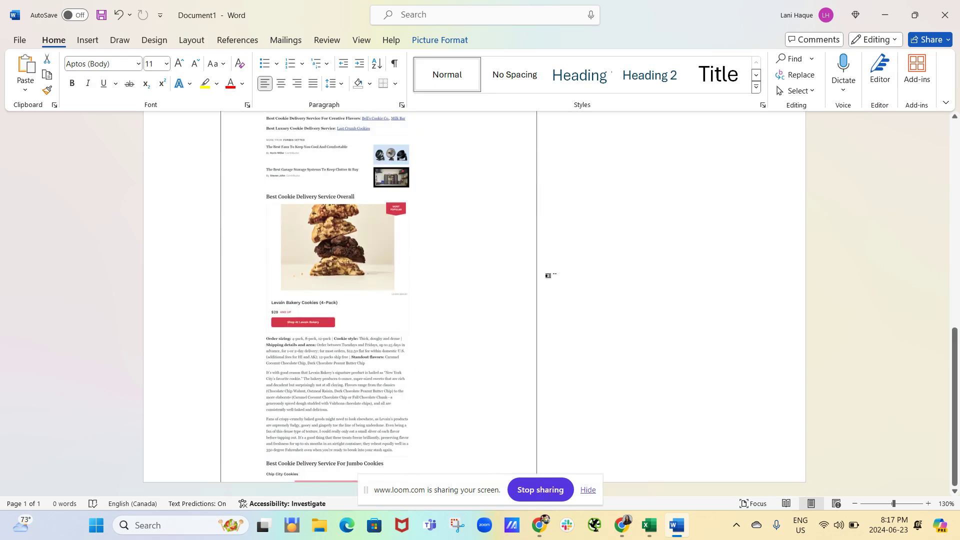
scroll(547, 275, up, 9)
drag(525, 214, 519, 218)
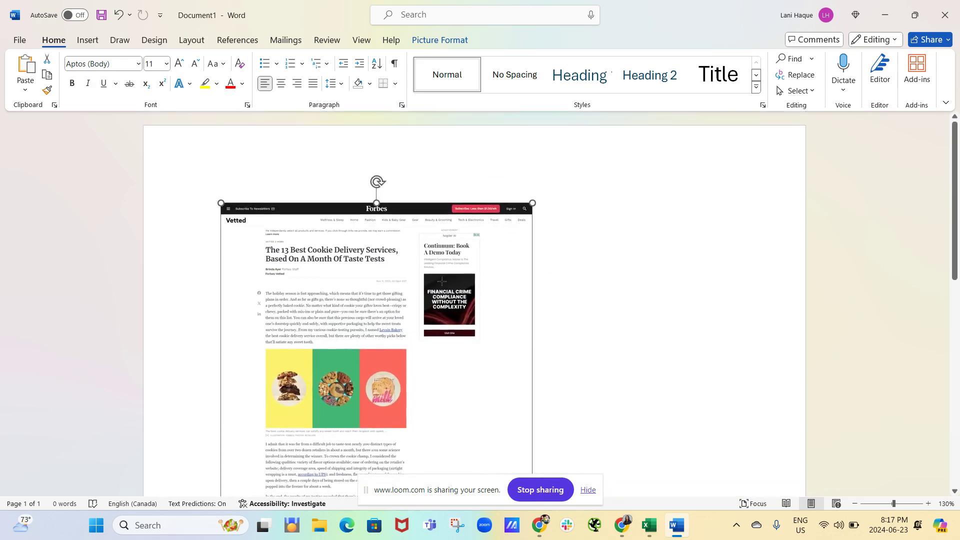
click(884, 14)
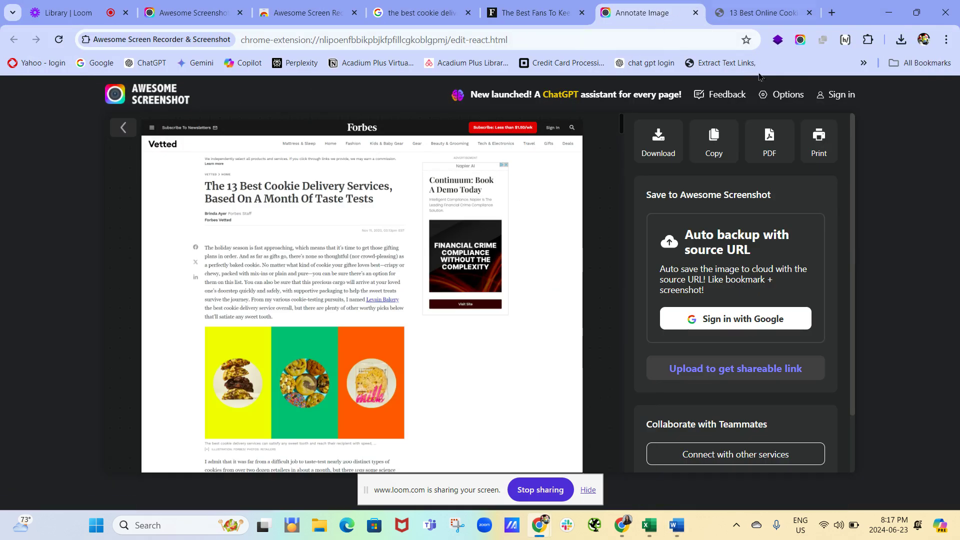
Step: Close the Annotate Image tab and the saved cookie-article PDF tab, leaving the Forbes article showing
click(696, 14)
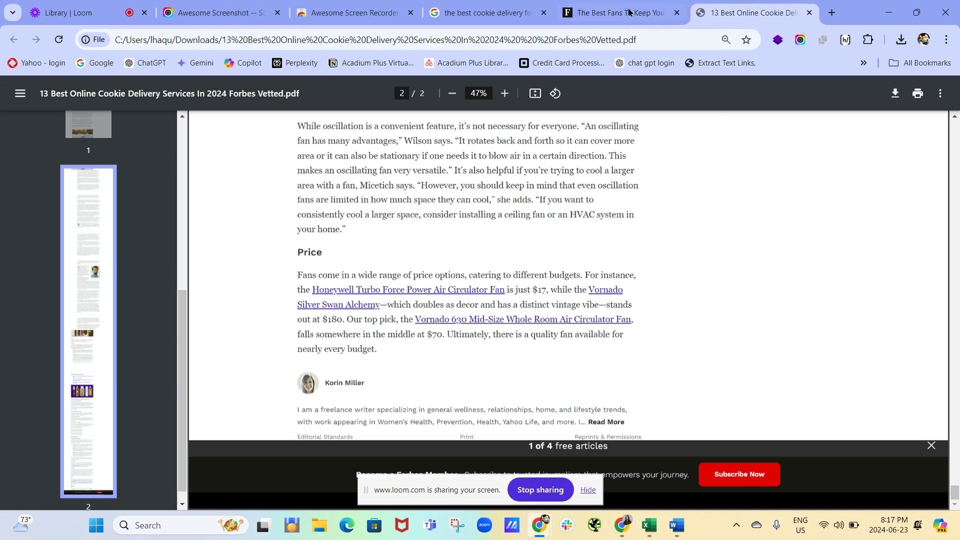
click(622, 13)
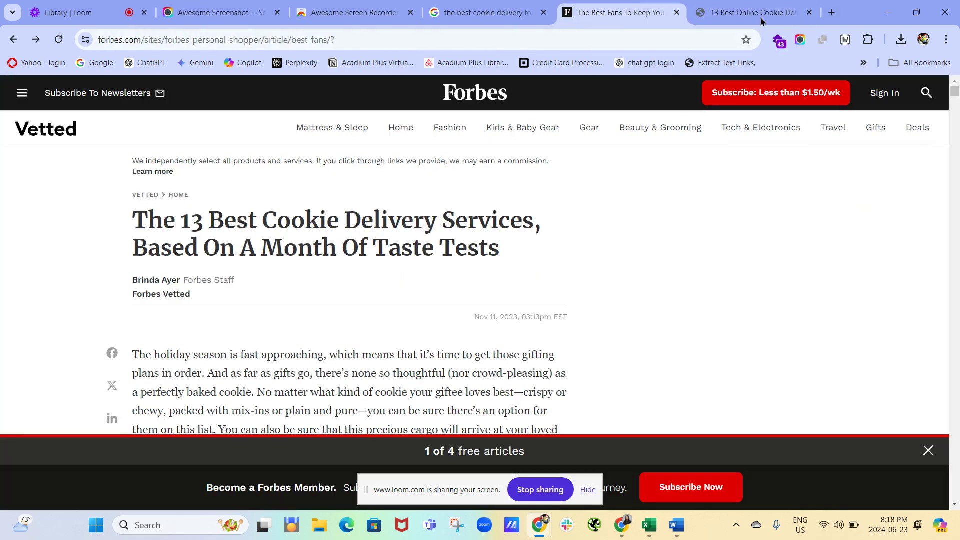
click(807, 11)
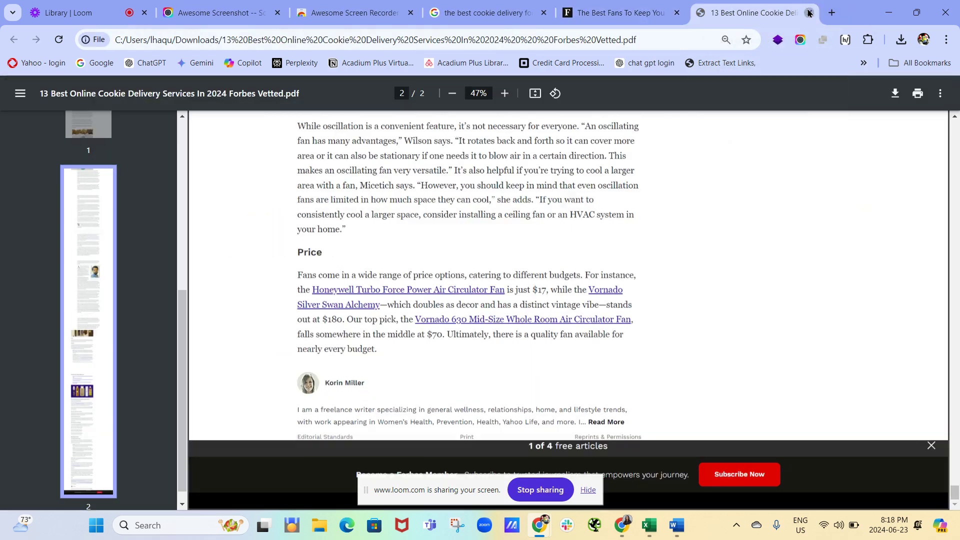
click(809, 13)
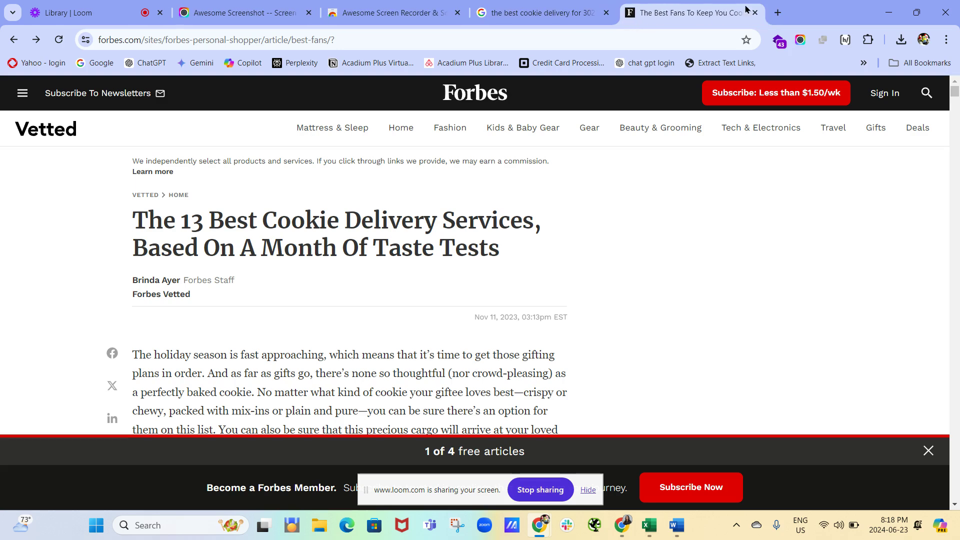
Step: Open the Awesome Screenshot menu, check its Record options, then return to the Capture options
click(800, 40)
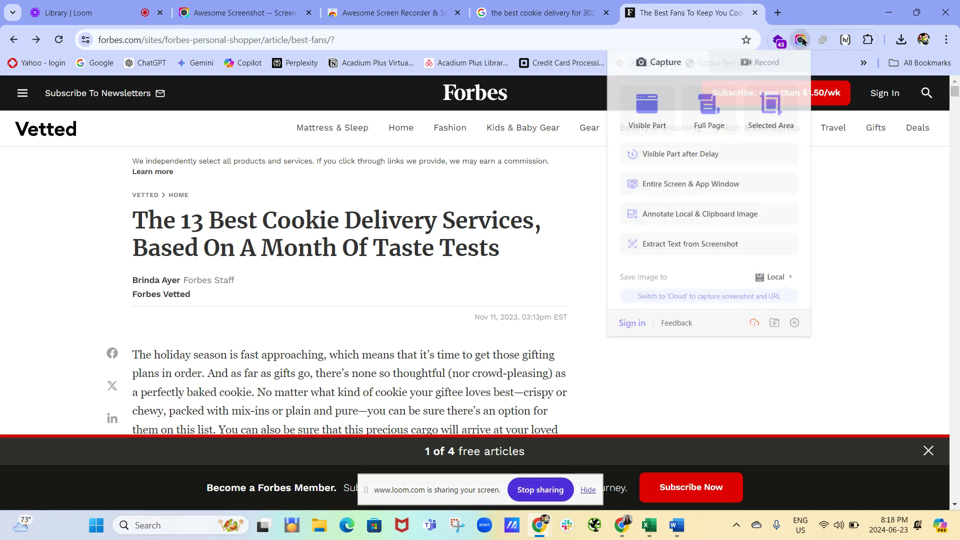
click(757, 65)
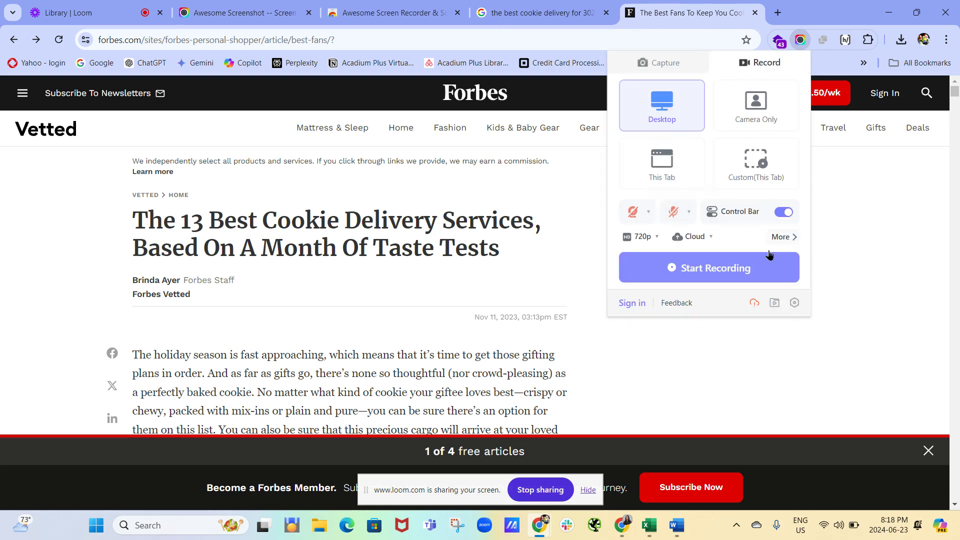
click(661, 64)
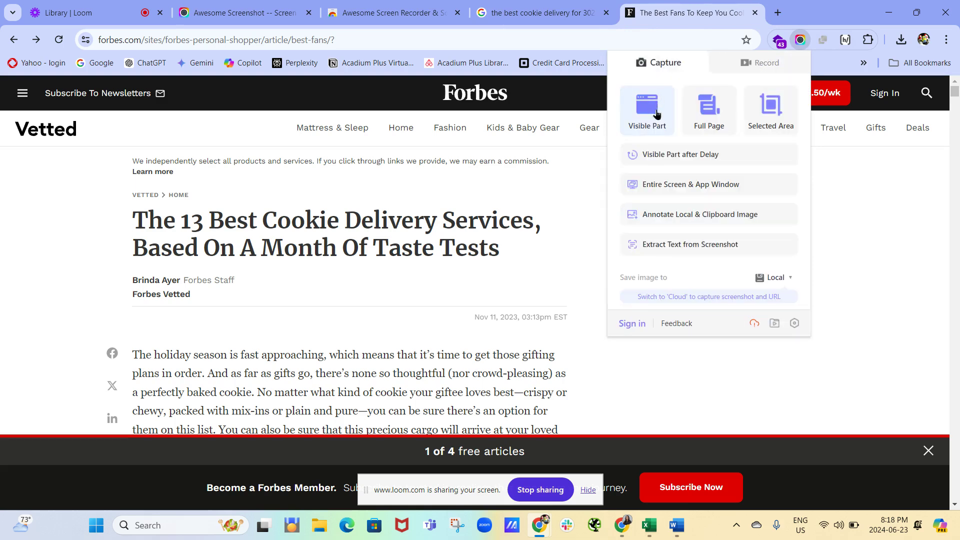